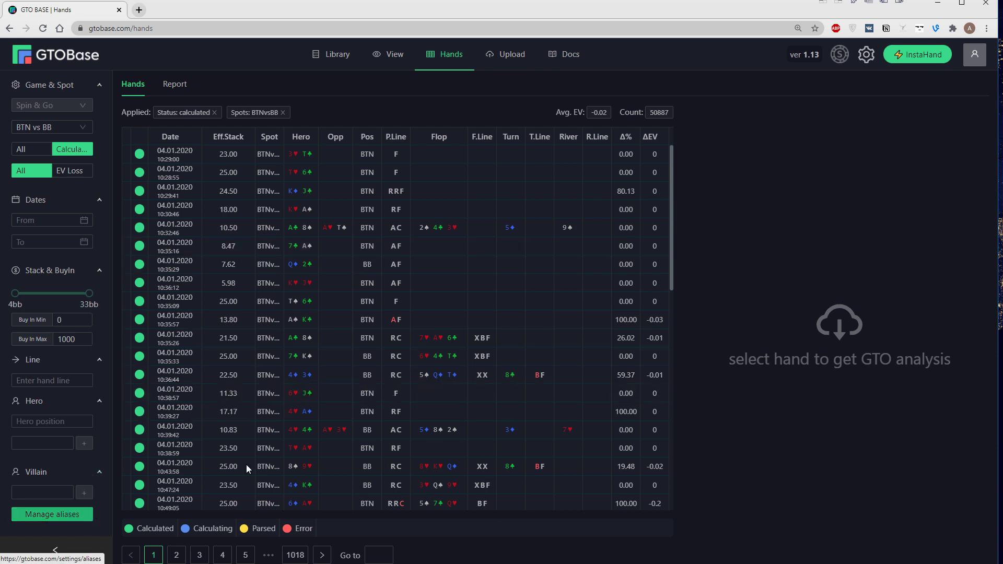
- Go to the Aliases page via Settings in the account menu
{"action": "left_click", "coordinate": [974, 61]}
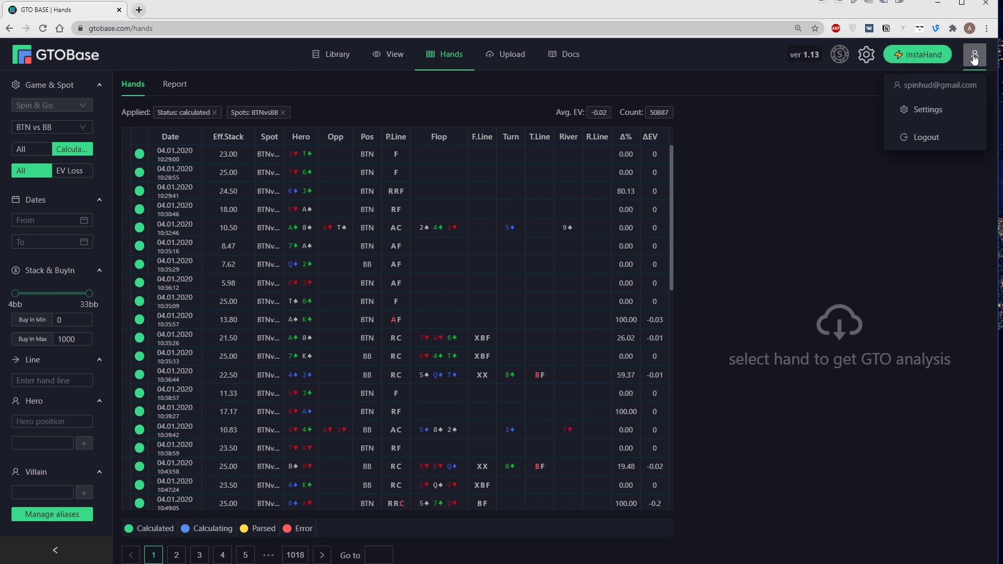
{"action": "left_click", "coordinate": [949, 108]}
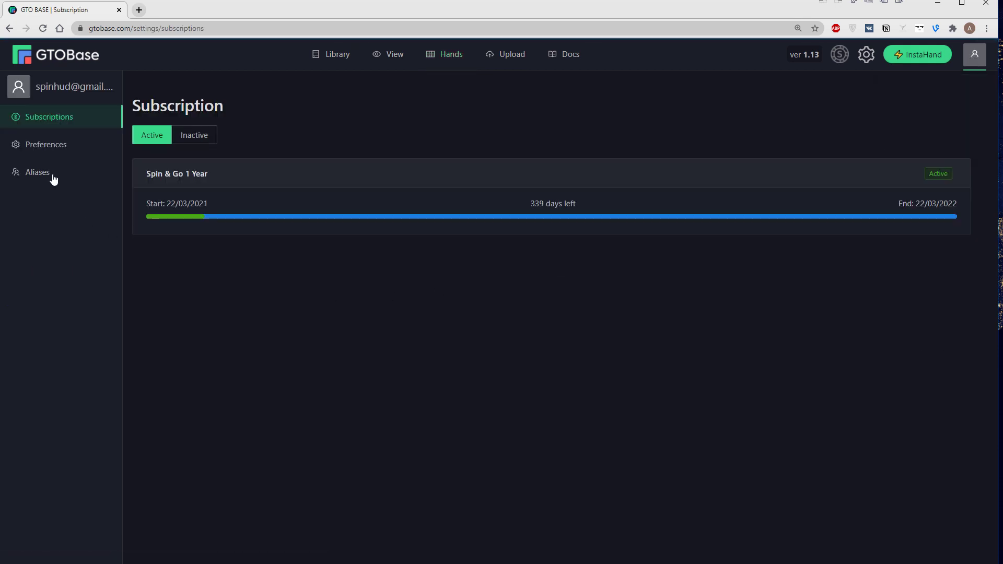
{"action": "left_click", "coordinate": [50, 175]}
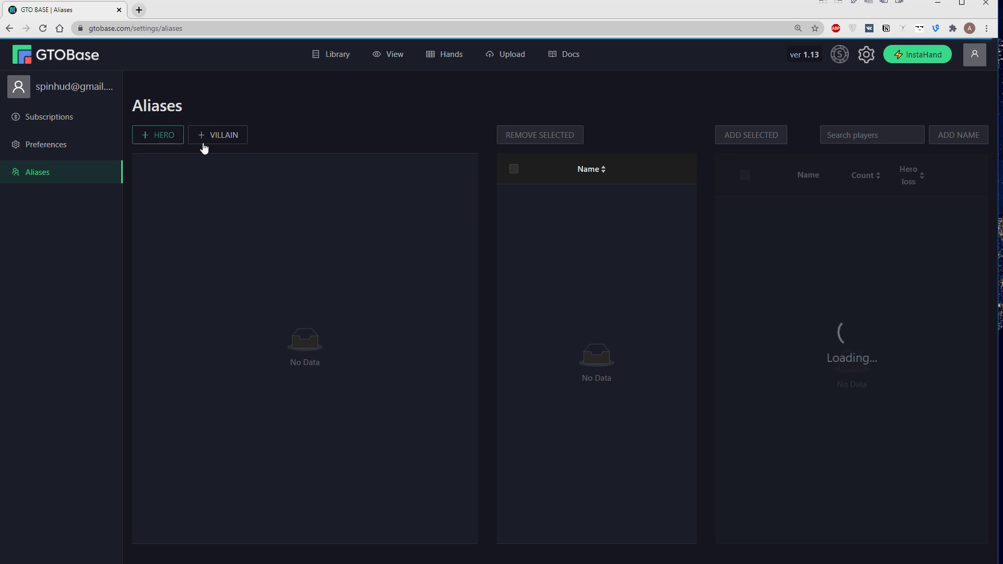
- Add a new hero alias and give it a bright green colour tag
{"action": "left_click", "coordinate": [165, 136]}
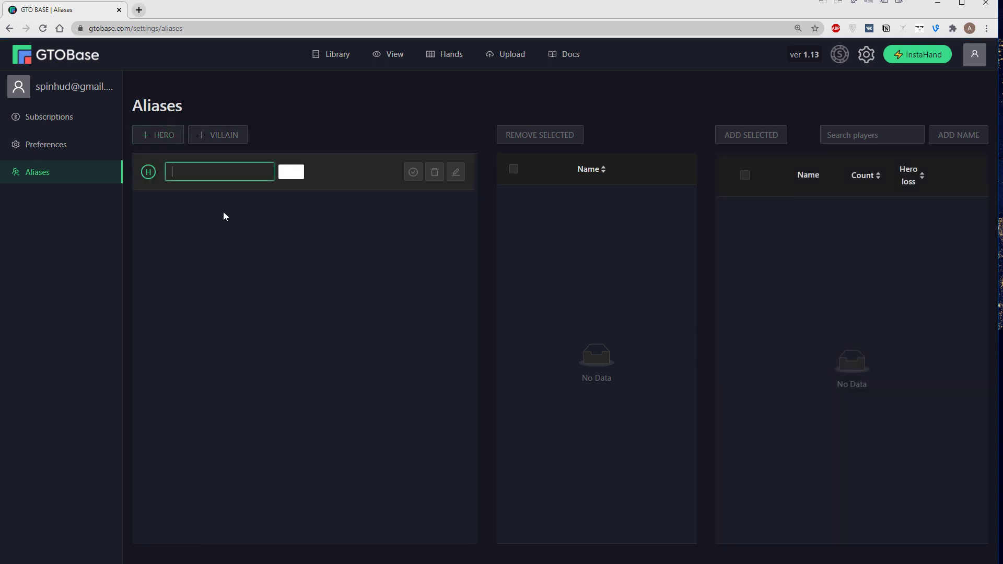
{"action": "left_click", "coordinate": [291, 172]}
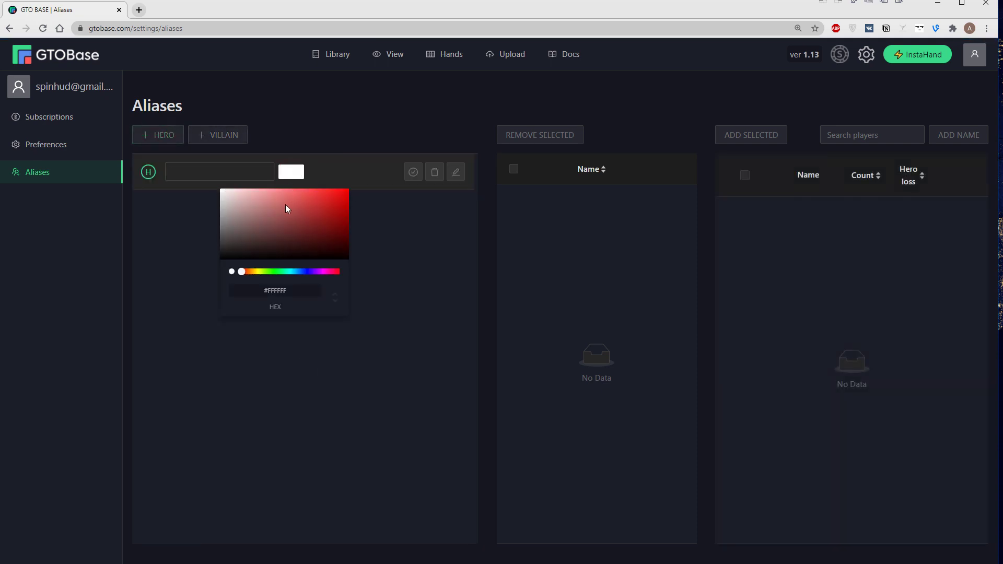
{"action": "left_click", "coordinate": [252, 208]}
{"action": "mouse_move", "coordinate": [256, 211]}
{"action": "left_mouse_down"}
{"action": "mouse_move", "coordinate": [275, 242]}
{"action": "mouse_move", "coordinate": [282, 226]}
{"action": "mouse_move", "coordinate": [336, 246]}
{"action": "mouse_move", "coordinate": [320, 258]}
{"action": "mouse_move", "coordinate": [262, 240]}
{"action": "mouse_move", "coordinate": [295, 250]}
{"action": "left_mouse_up"}
{"action": "left_click", "coordinate": [293, 272]}
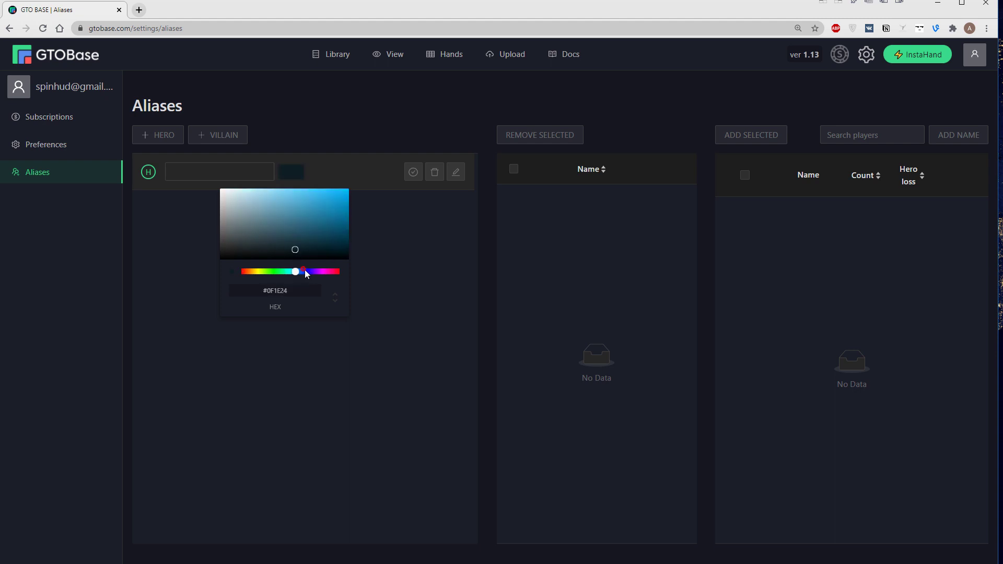
{"action": "left_click", "coordinate": [277, 270]}
{"action": "left_click", "coordinate": [288, 171]}
{"action": "left_click", "coordinate": [279, 275]}
{"action": "left_click", "coordinate": [291, 169]}
{"action": "left_click", "coordinate": [277, 272]}
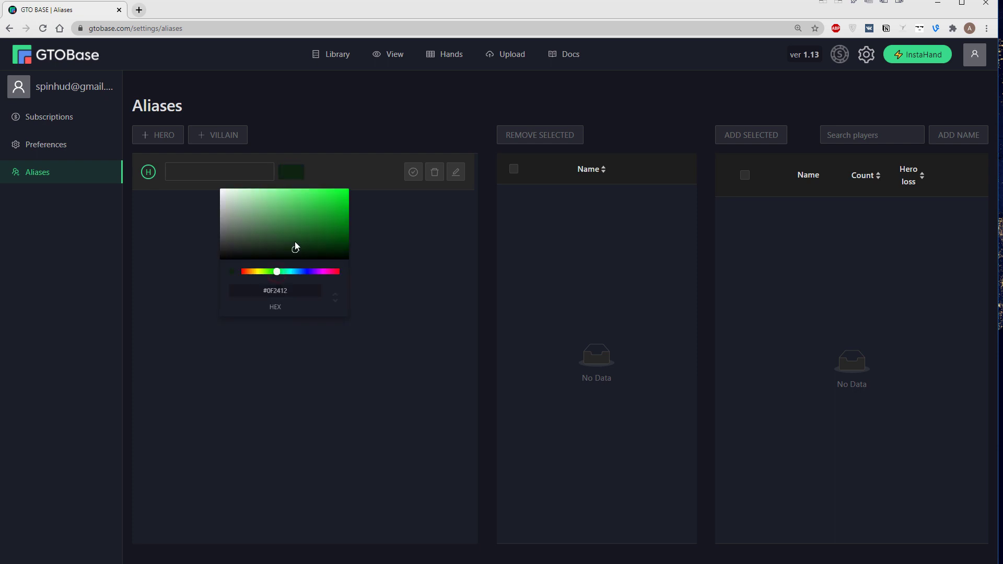
{"action": "left_click_drag", "start_coordinate": [302, 212], "coordinate": [320, 203]}
{"action": "left_click", "coordinate": [231, 175]}
- Name the new hero alias 'Me'
{"action": "left_click", "coordinate": [226, 172]}
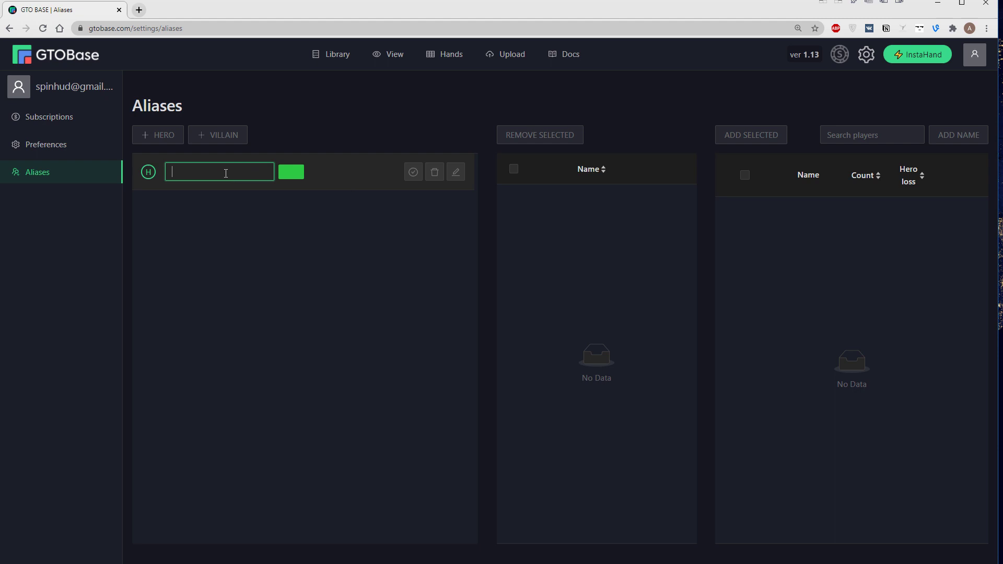
{"action": "type", "text": "Me"}
{"action": "left_click", "coordinate": [272, 211]}
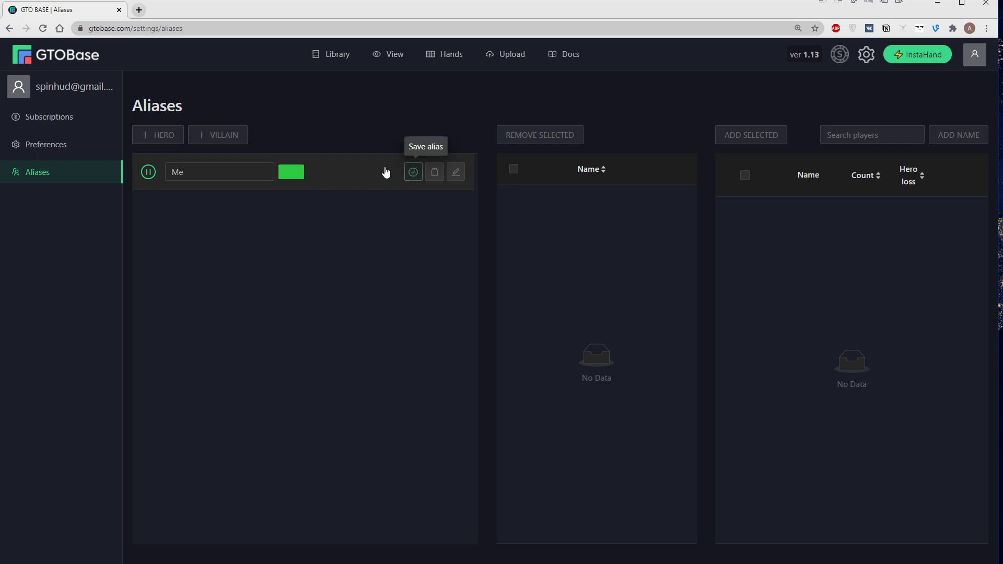
- Save hero alias Me, recheck its green #2ECA43 colour in edit mode, and save again
{"action": "left_click", "coordinate": [418, 177]}
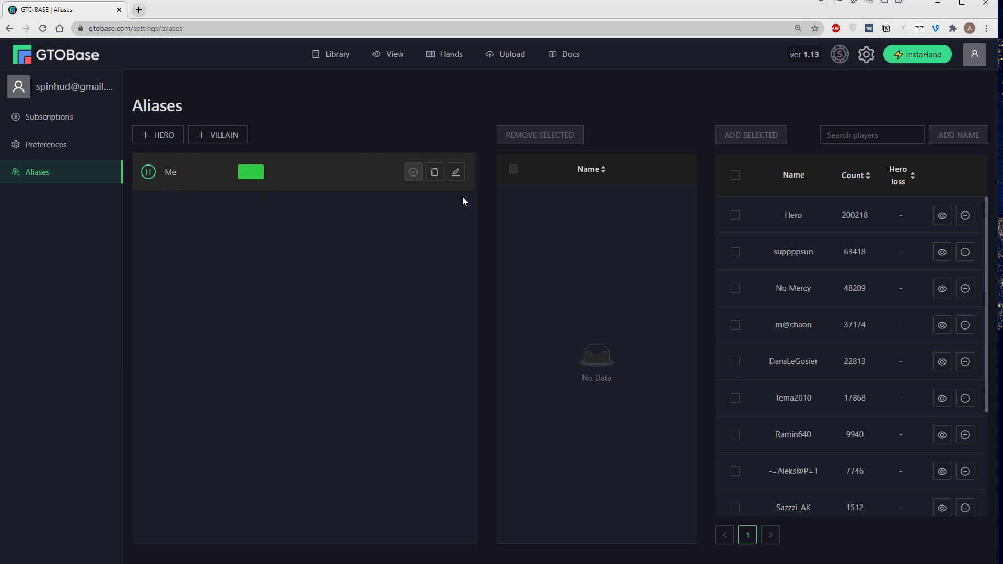
{"action": "left_click", "coordinate": [456, 172]}
{"action": "left_click", "coordinate": [291, 173]}
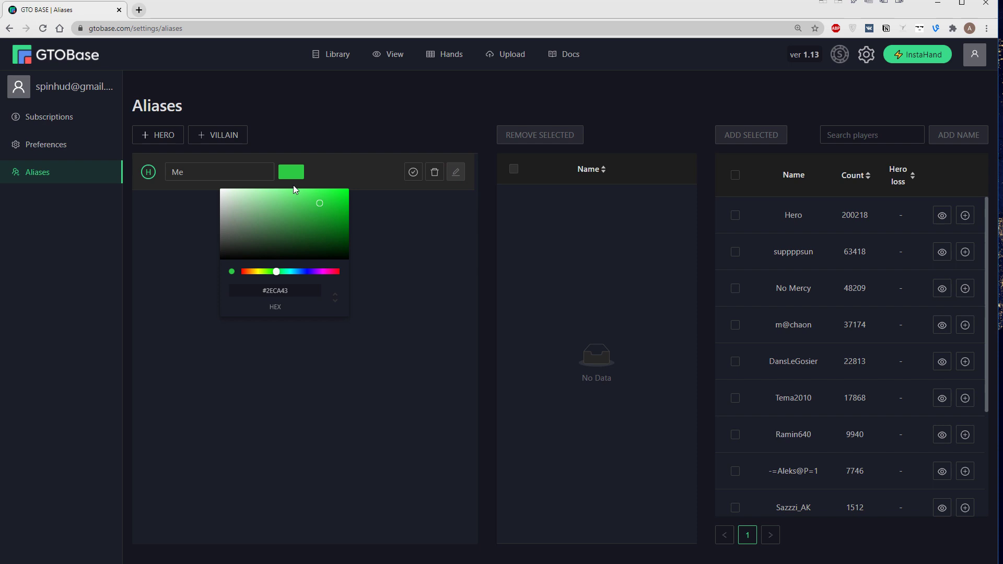
{"action": "left_click", "coordinate": [431, 219]}
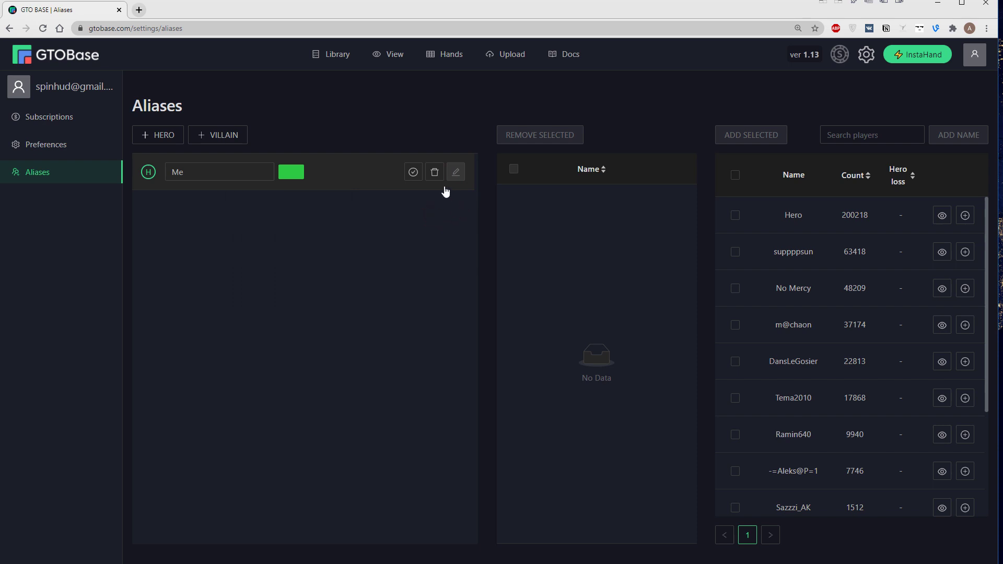
{"action": "left_click", "coordinate": [412, 172]}
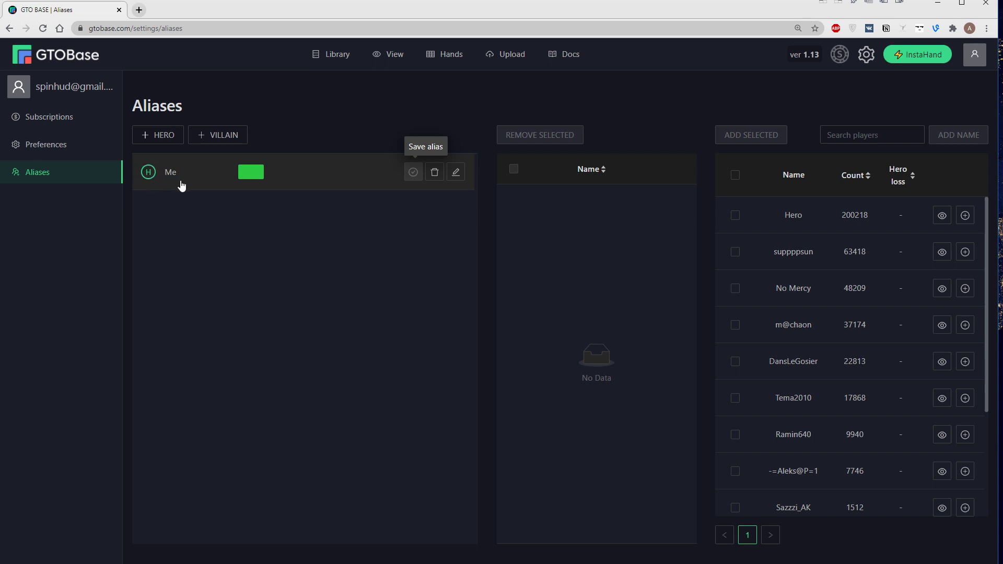
- Add a new villain alias with a mustard-yellow colour tag
{"action": "left_click", "coordinate": [218, 142]}
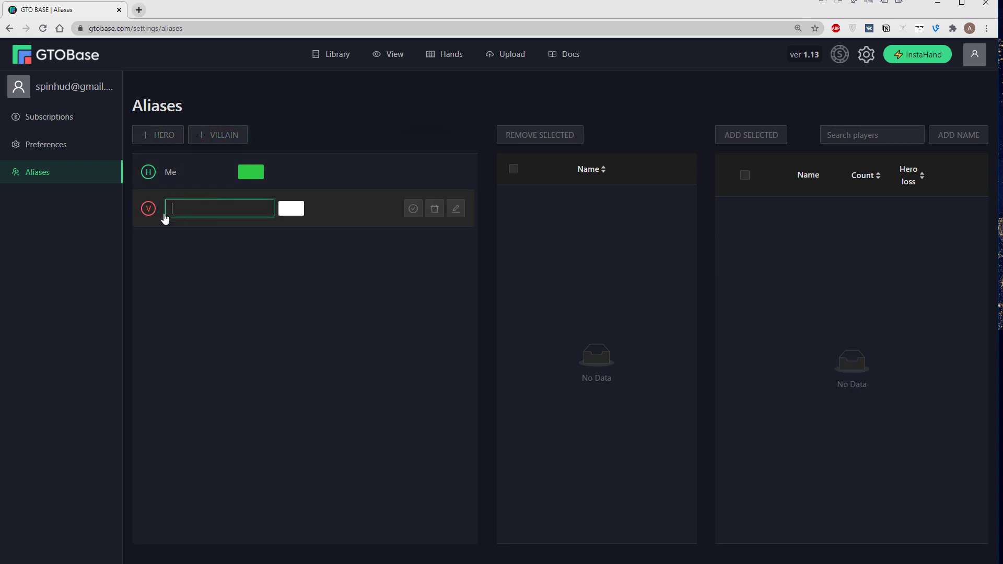
{"action": "left_click", "coordinate": [298, 209]}
{"action": "left_click", "coordinate": [256, 309]}
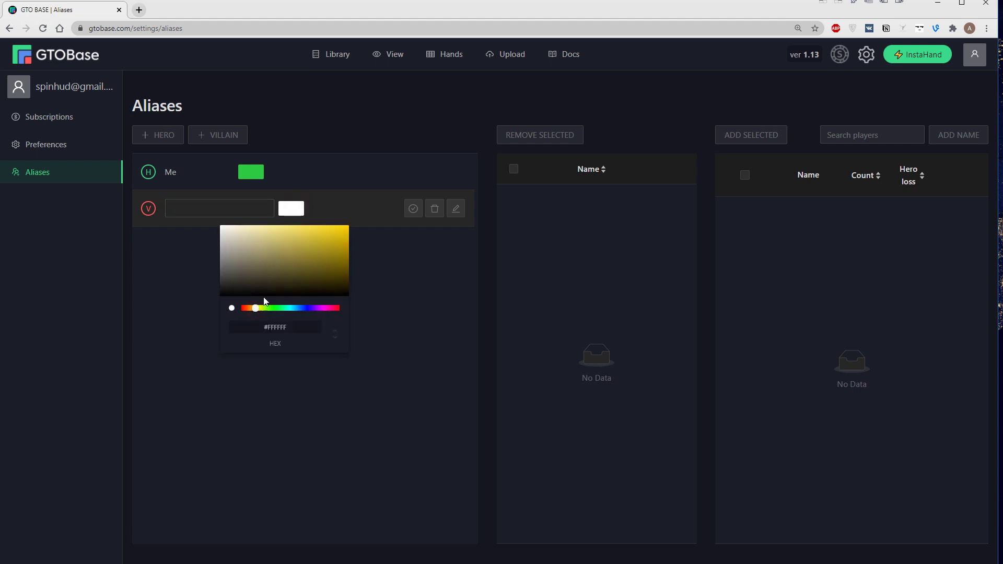
{"action": "left_click", "coordinate": [310, 246]}
{"action": "left_click", "coordinate": [413, 256]}
- Name the villain alias 'regs 1 class' and save it
{"action": "left_click", "coordinate": [246, 206]}
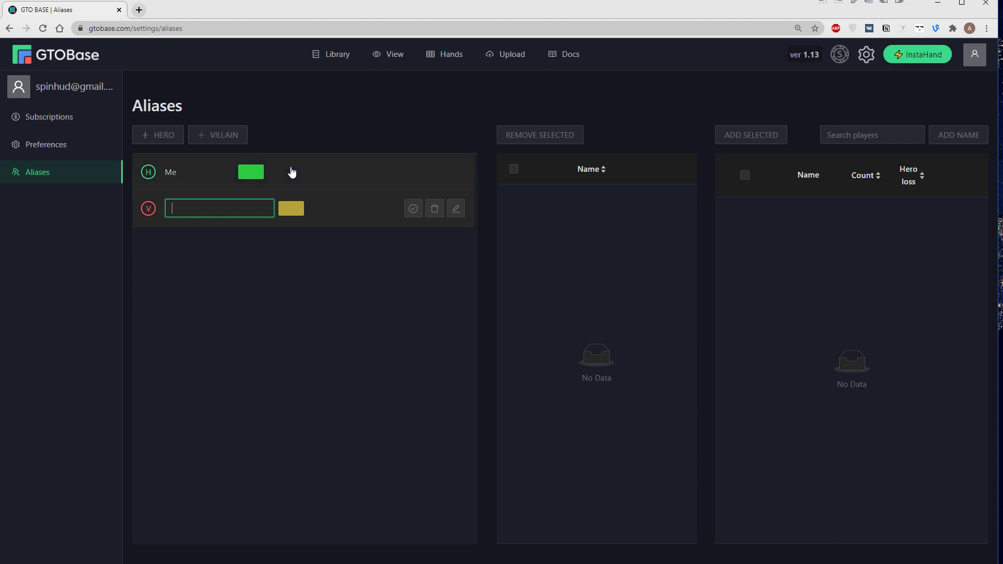
{"action": "type", "text": "regs 1 class"}
{"action": "left_click", "coordinate": [414, 209]}
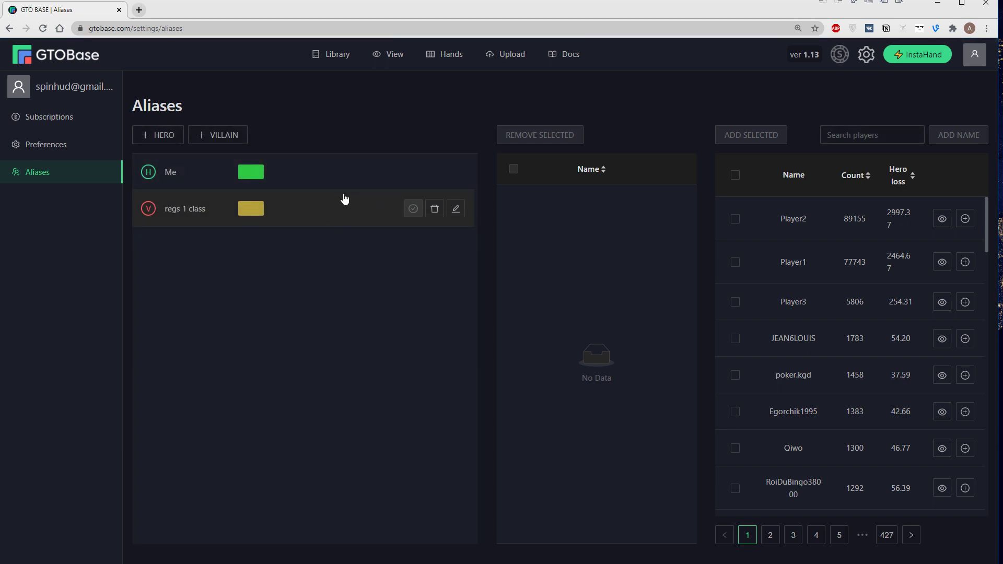
{"action": "left_click", "coordinate": [306, 185]}
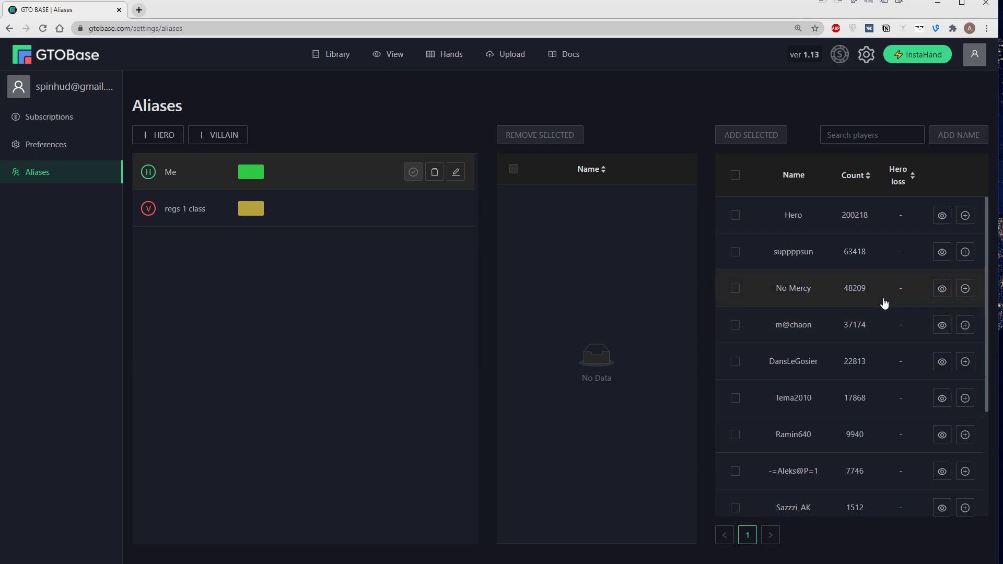
{"action": "scroll", "coordinate": [930, 277], "scroll_direction": "down", "scroll_amount": 3}
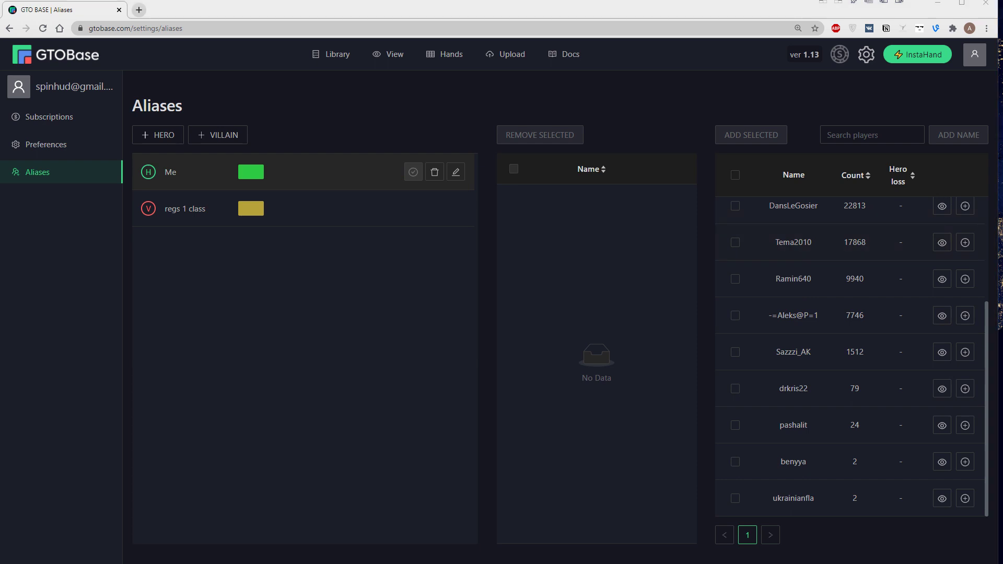
{"action": "left_click", "coordinate": [177, 208]}
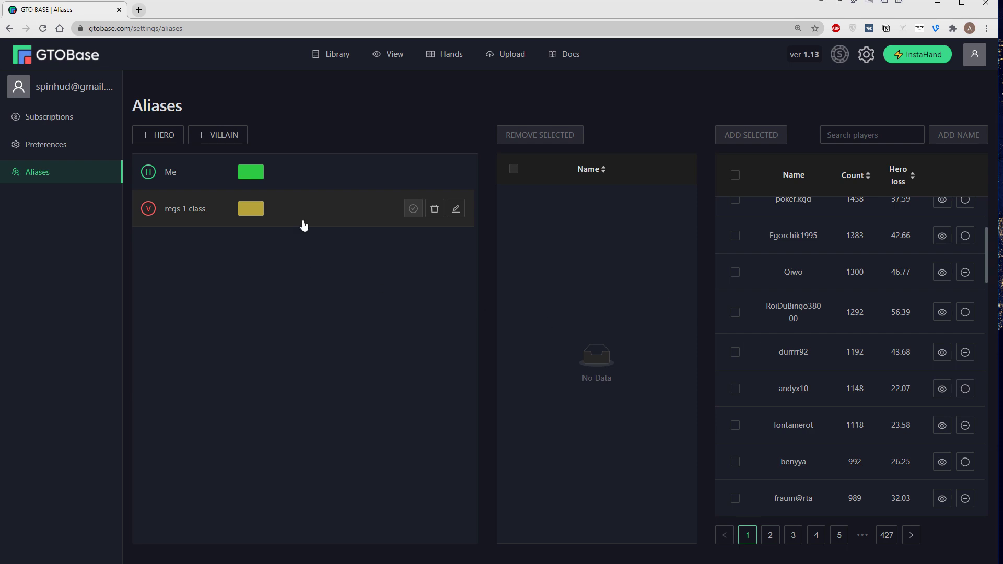
- Add the Hero player and the players with 63418, 37174 and 22813 hands to alias Me
{"action": "left_click", "coordinate": [294, 170]}
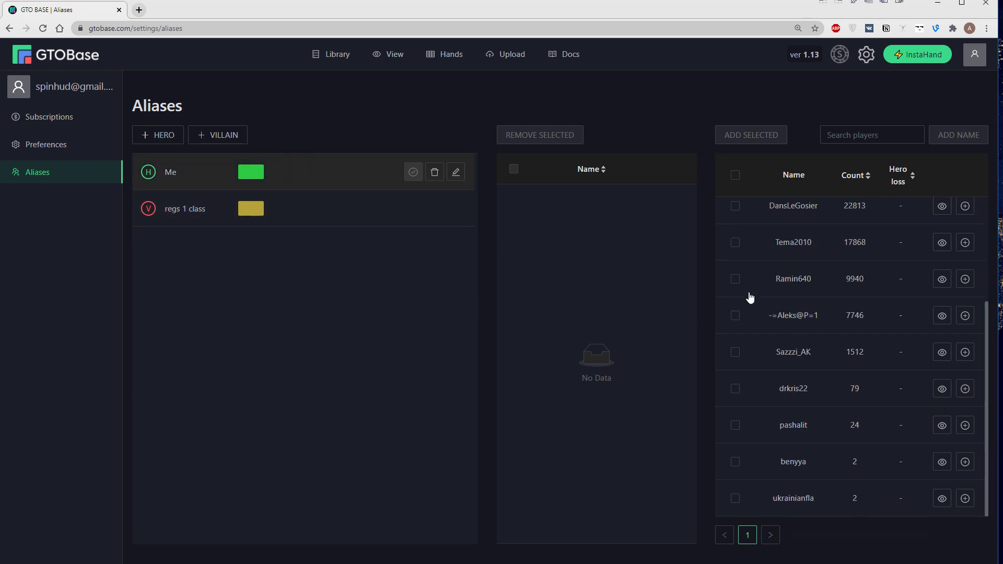
{"action": "scroll", "coordinate": [760, 337], "scroll_direction": "up", "scroll_amount": 3}
{"action": "left_click", "coordinate": [736, 216]}
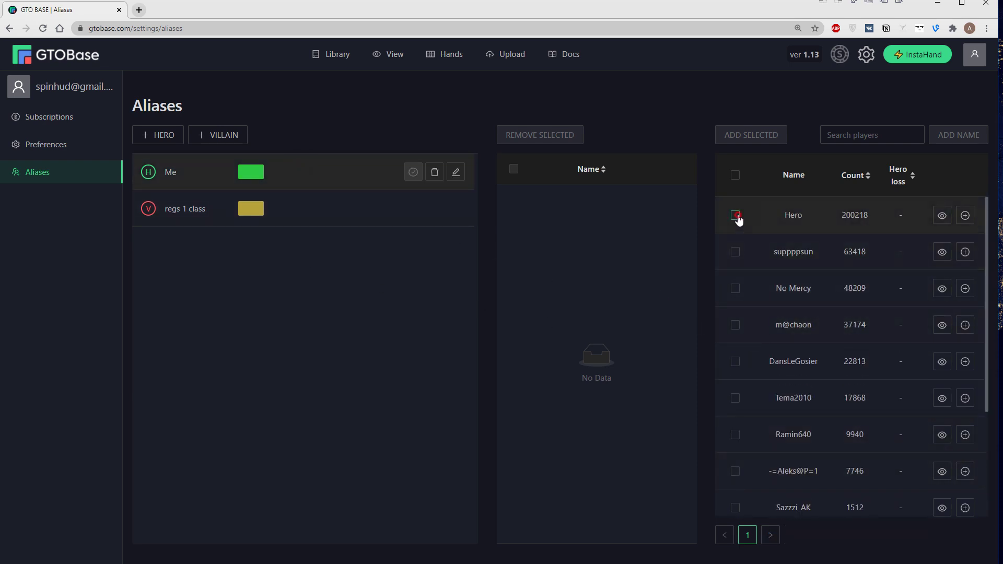
{"action": "left_click", "coordinate": [736, 251]}
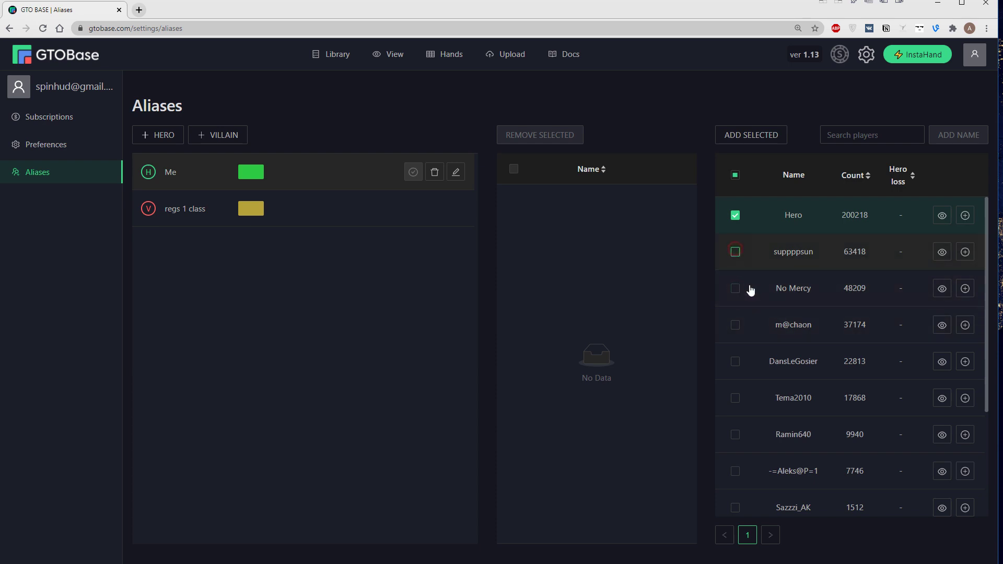
{"action": "left_click", "coordinate": [735, 324]}
{"action": "left_click", "coordinate": [735, 361]}
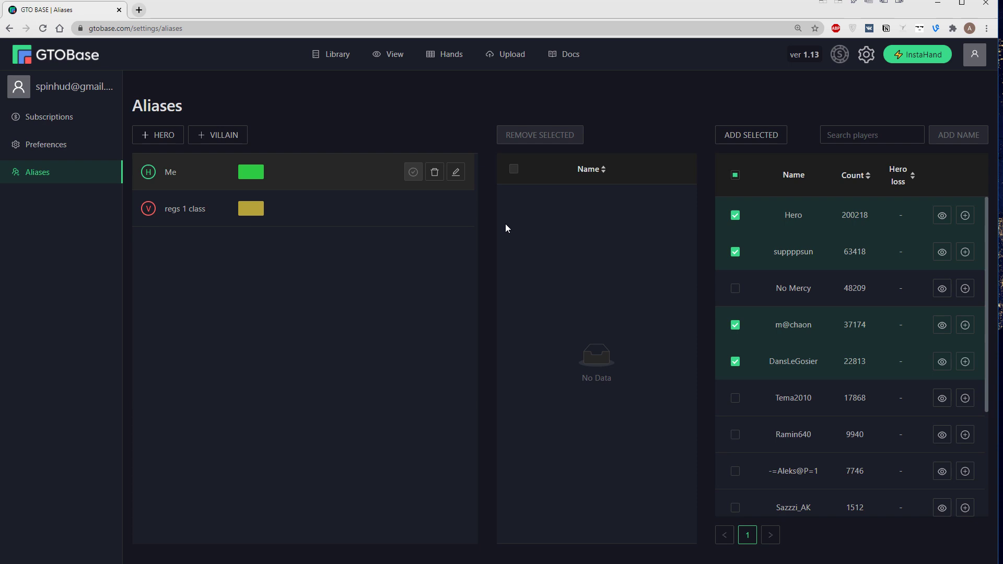
{"action": "scroll", "coordinate": [909, 376], "scroll_direction": "down", "scroll_amount": 3}
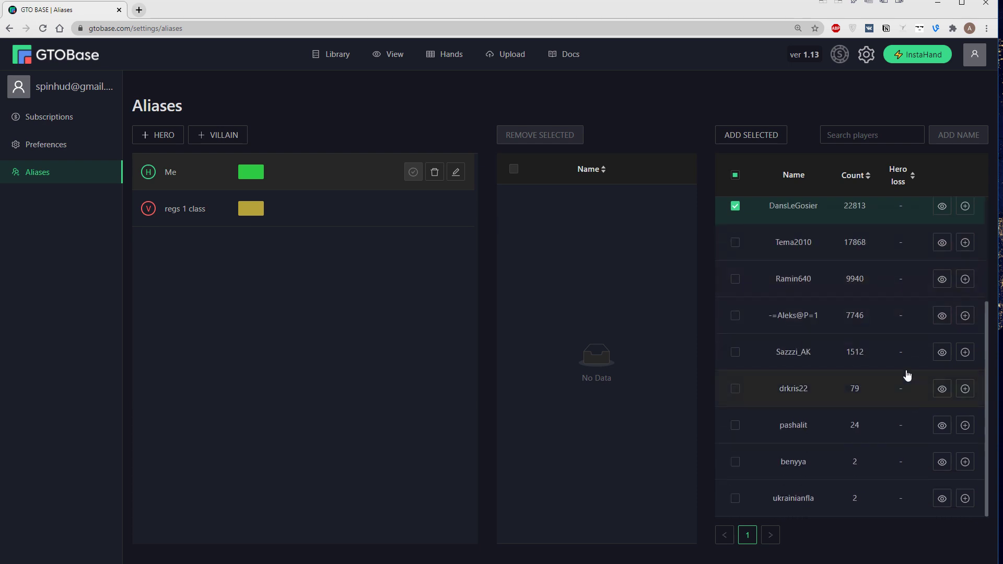
{"action": "left_click", "coordinate": [759, 137]}
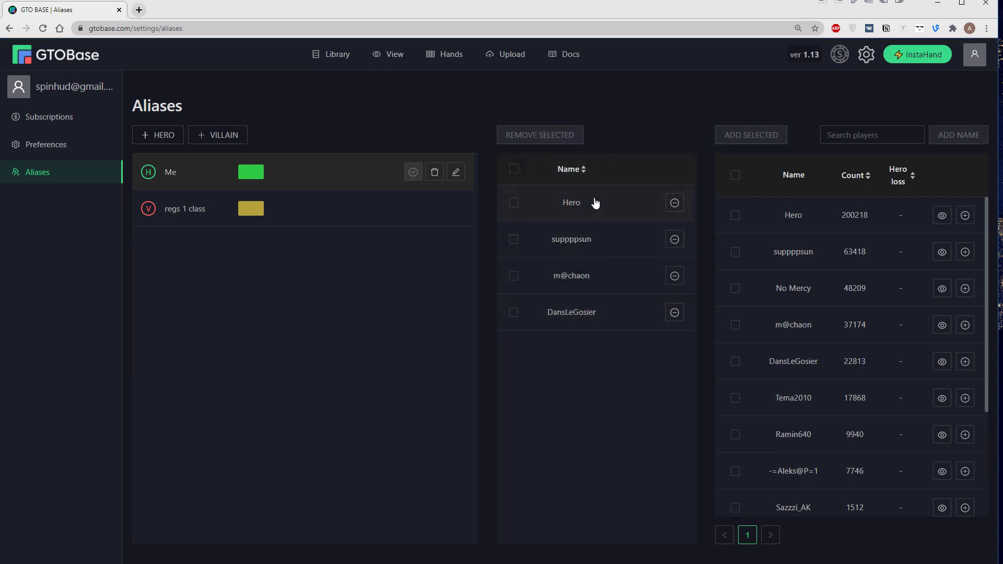
{"action": "left_click", "coordinate": [519, 168]}
- Select the regs 1 class alias and tick Player2, Player1 and Player3
{"action": "left_click", "coordinate": [302, 220]}
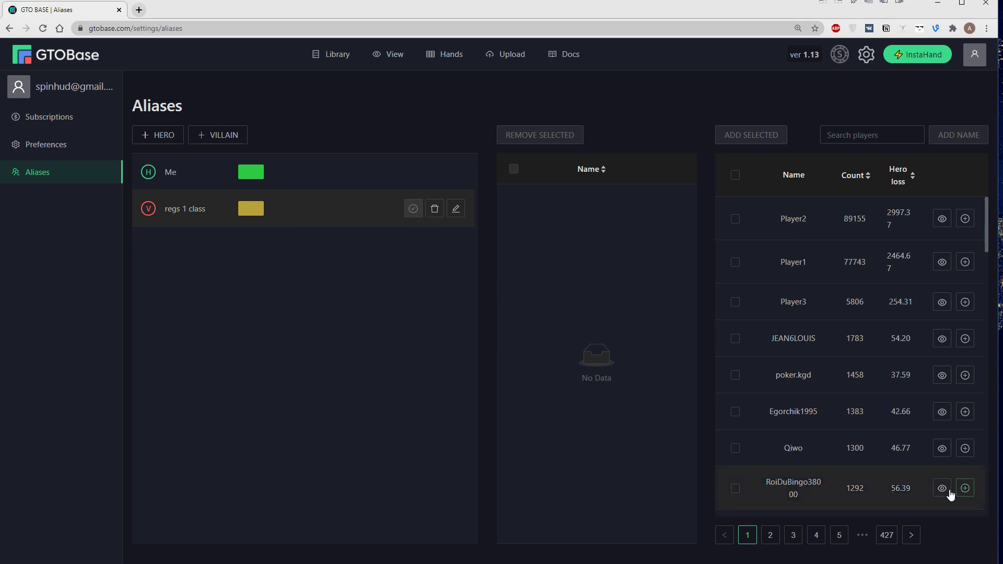
{"action": "left_click", "coordinate": [735, 219]}
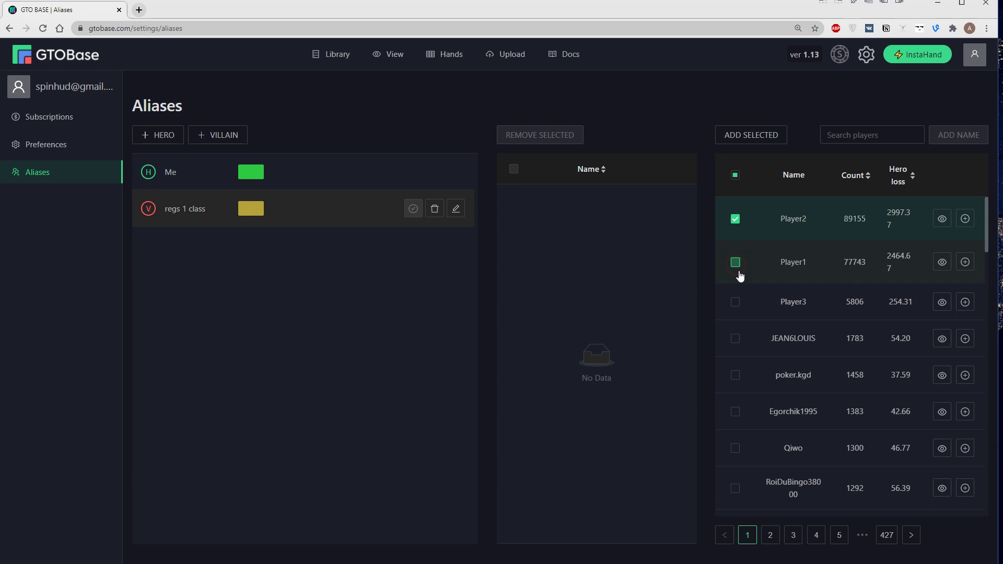
{"action": "left_click", "coordinate": [736, 266]}
{"action": "left_click", "coordinate": [735, 303]}
- Sort the player list by count, then by hero loss, largest first
{"action": "left_click", "coordinate": [864, 183]}
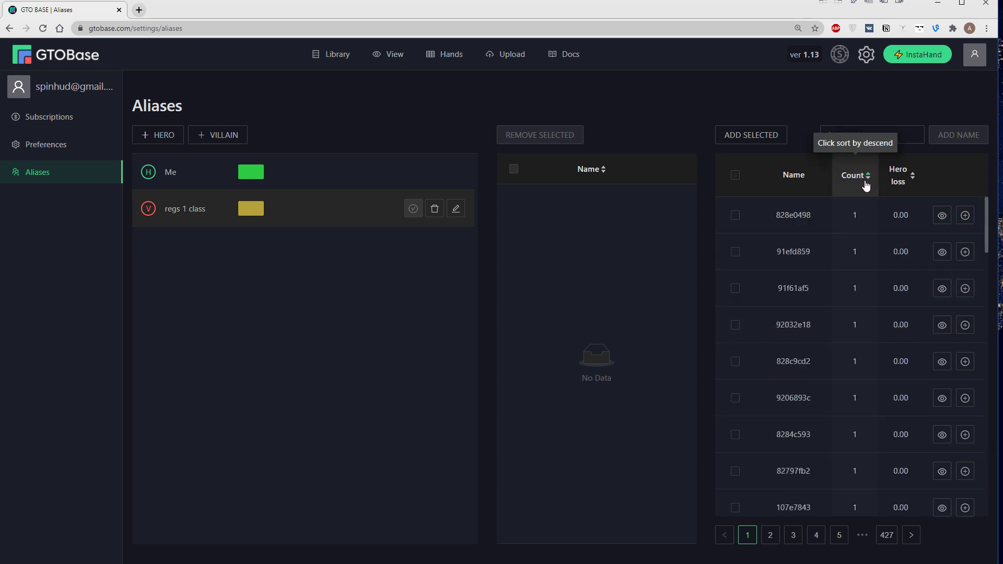
{"action": "left_click", "coordinate": [865, 184]}
{"action": "left_click", "coordinate": [912, 177]}
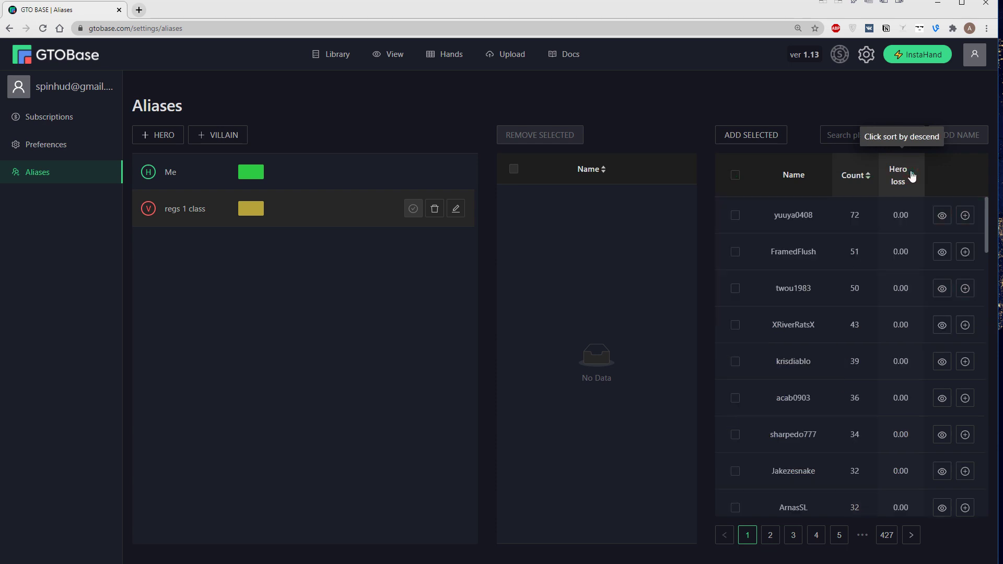
{"action": "left_click", "coordinate": [912, 177]}
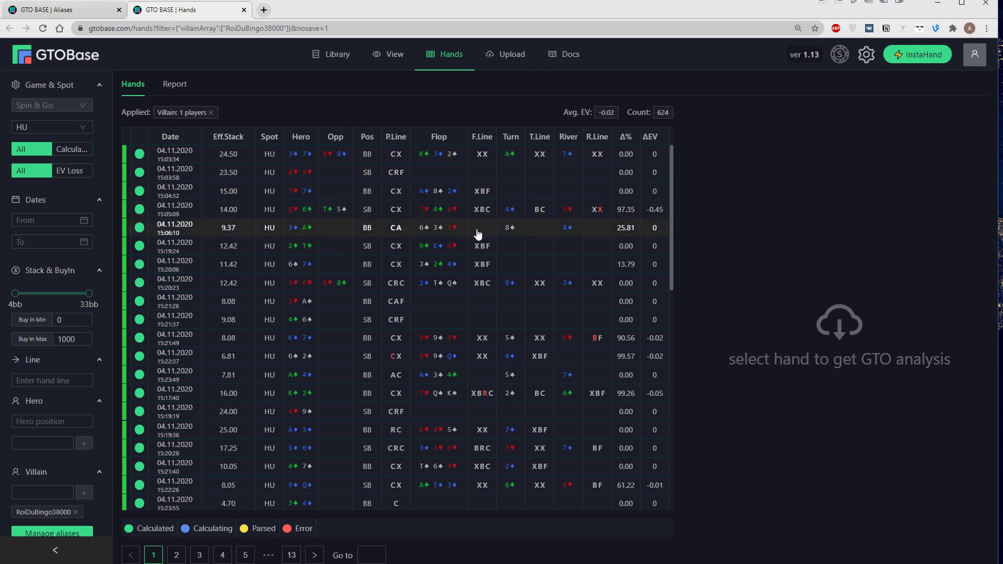
- Inspect the hand status strips to confirm the 624 hands carry the hero alias Me
{"action": "mouse_move", "coordinate": [125, 157]}
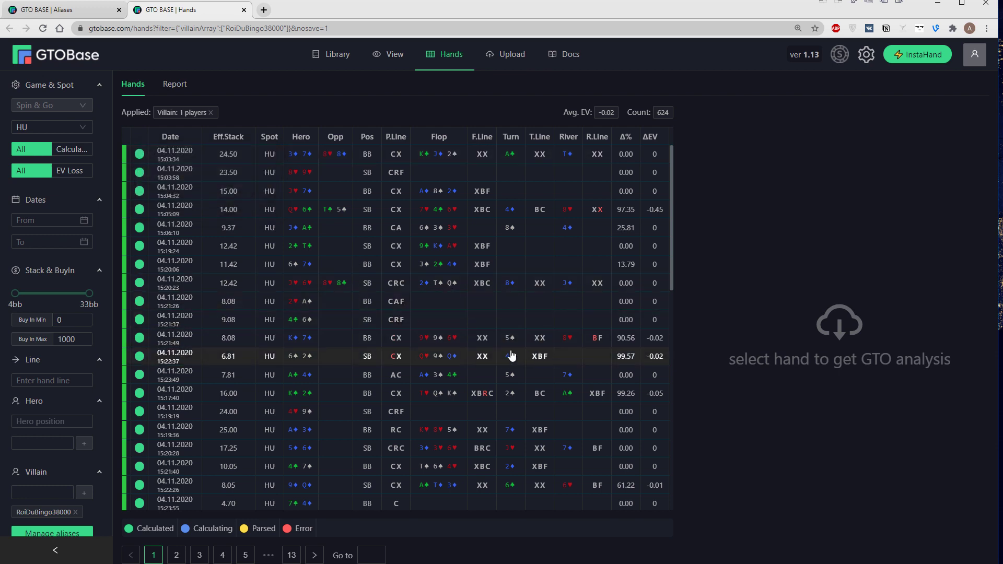
{"action": "mouse_move", "coordinate": [126, 247]}
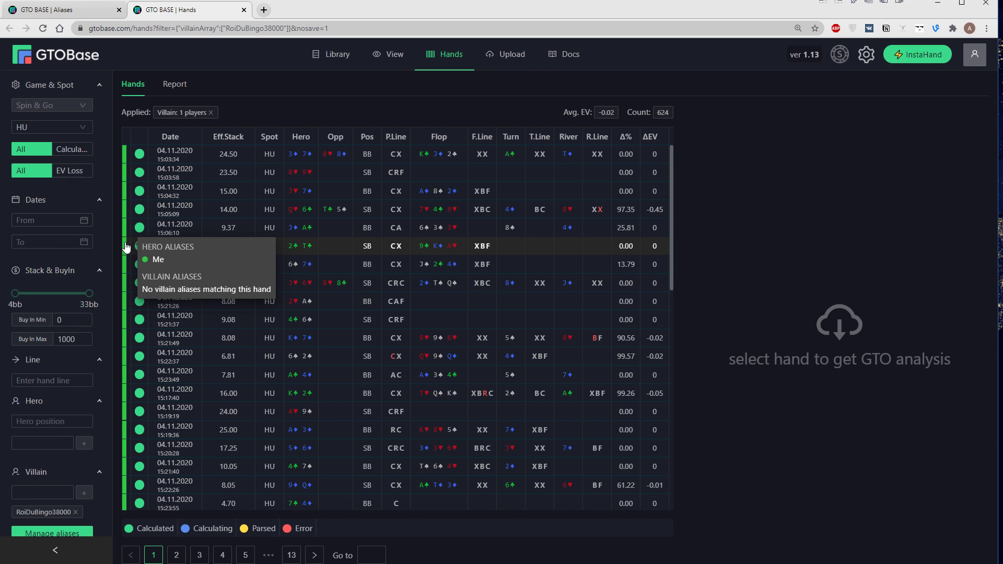
- Add Player2, Player1 and Player3 to regs 1 class and view hands against Player2
{"action": "left_click", "coordinate": [79, 8]}
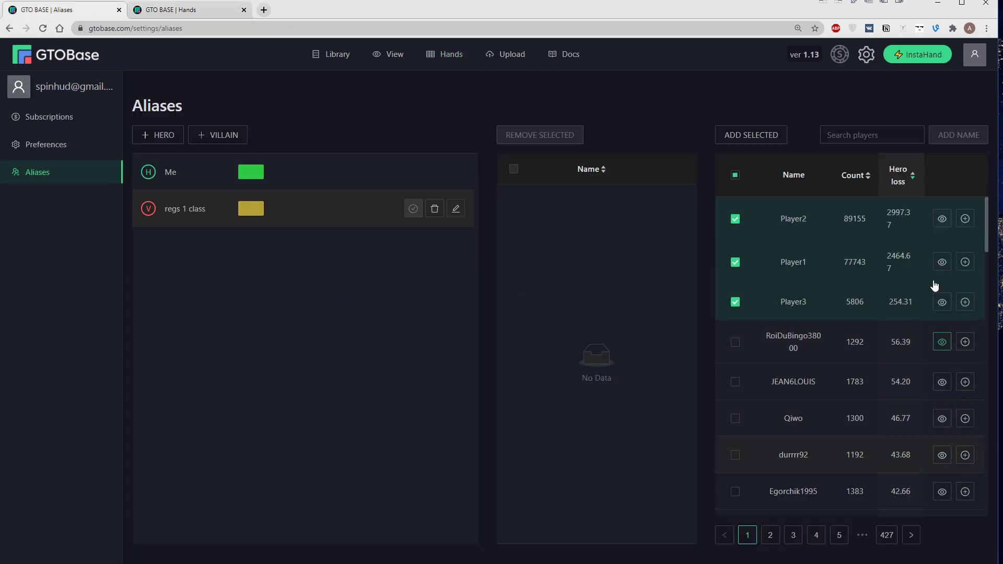
{"action": "left_click", "coordinate": [750, 134]}
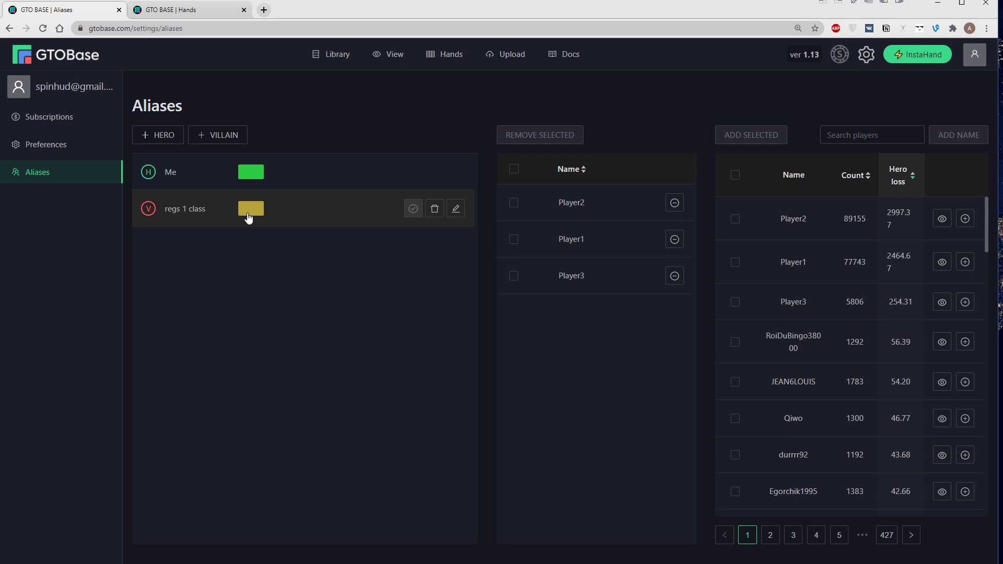
{"action": "left_click", "coordinate": [940, 219]}
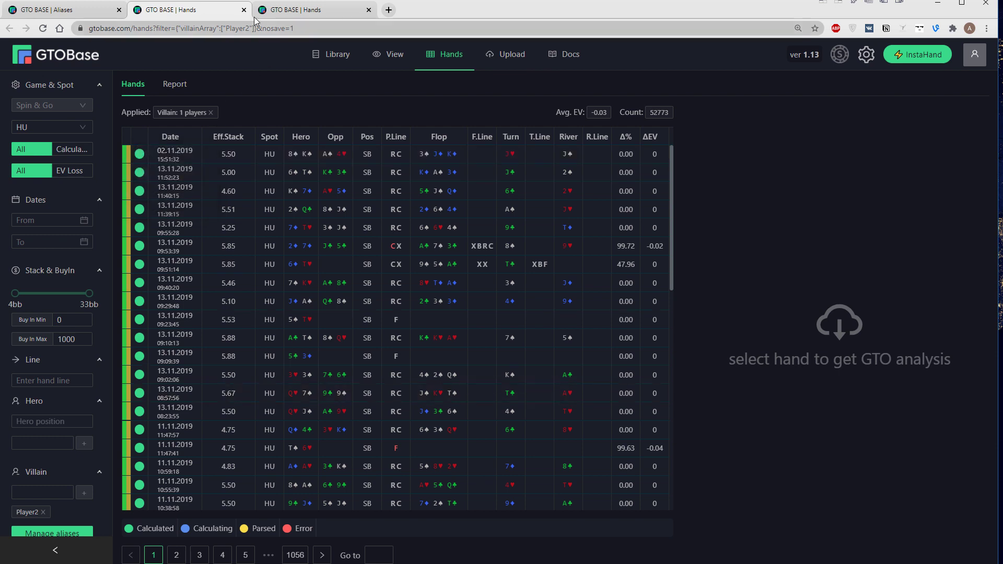
{"action": "left_click", "coordinate": [42, 10]}
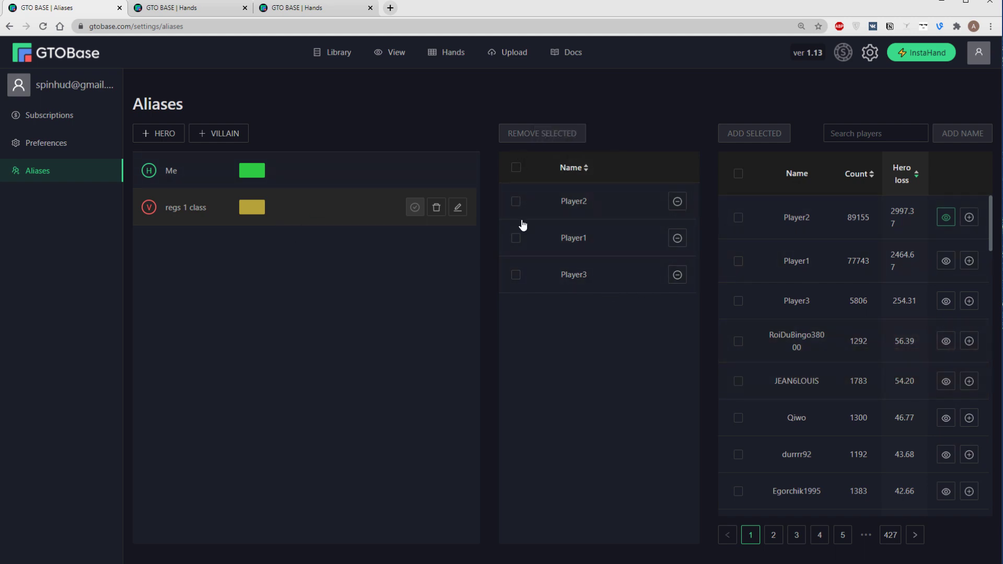
- Remove Player2 from regs 1 class, leaving Player1 and Player3
{"action": "left_click", "coordinate": [516, 202]}
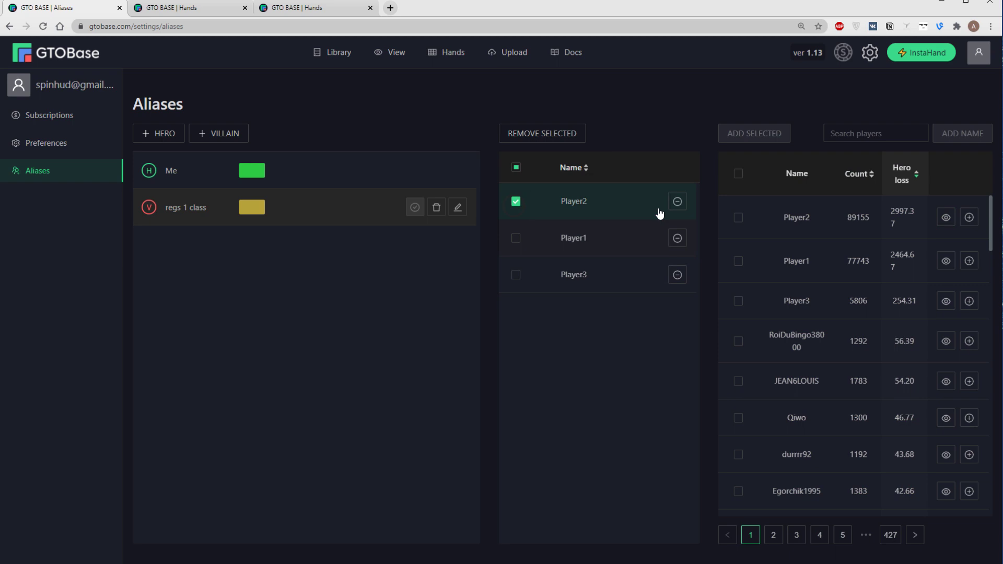
{"action": "left_click", "coordinate": [513, 202]}
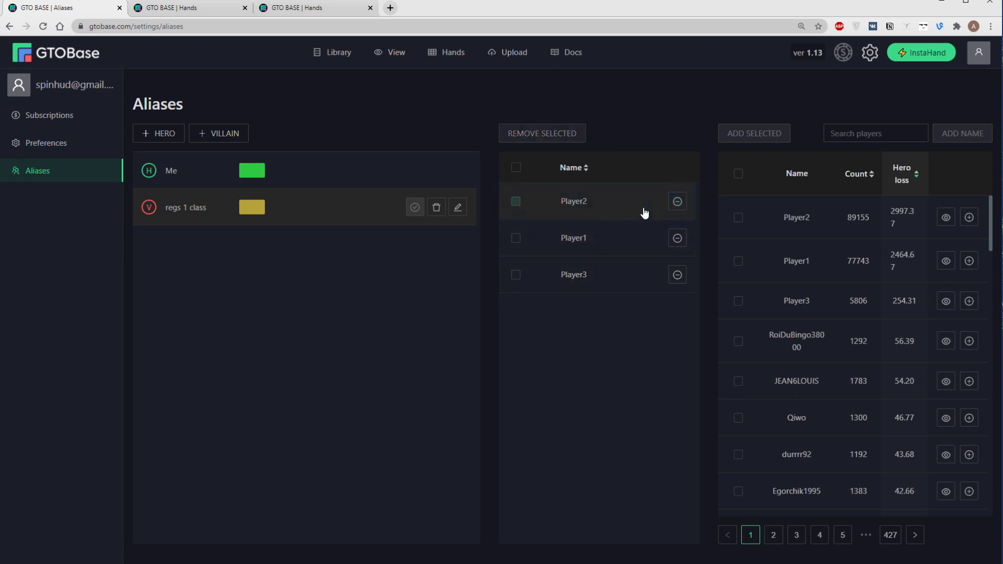
{"action": "left_click", "coordinate": [677, 202]}
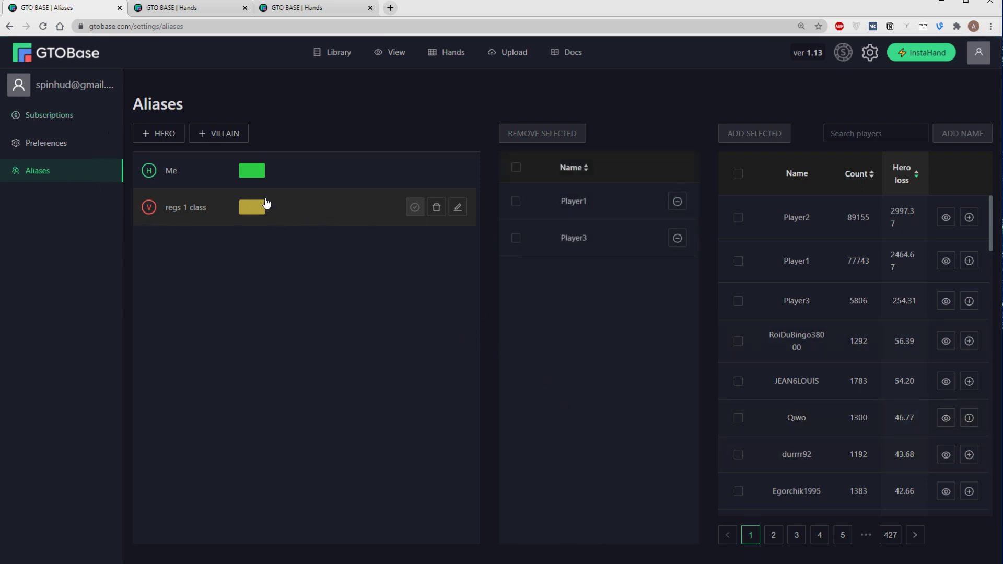
- Check alias suggestions in the Hands villain and hero filters, then analyse the 04.01.2020 10:39:27 hand
{"action": "left_click", "coordinate": [448, 55]}
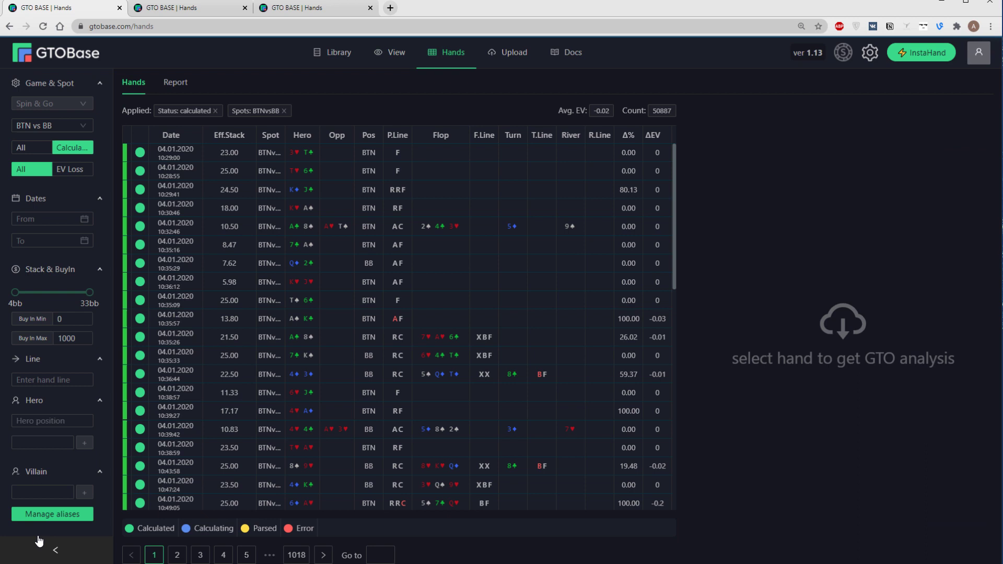
{"action": "left_click", "coordinate": [51, 491]}
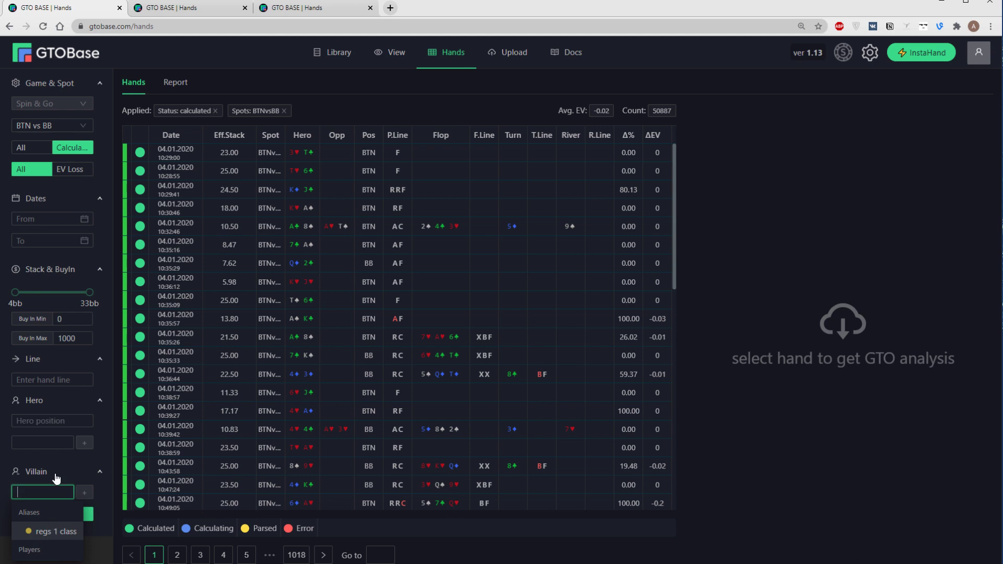
{"action": "left_click", "coordinate": [60, 421]}
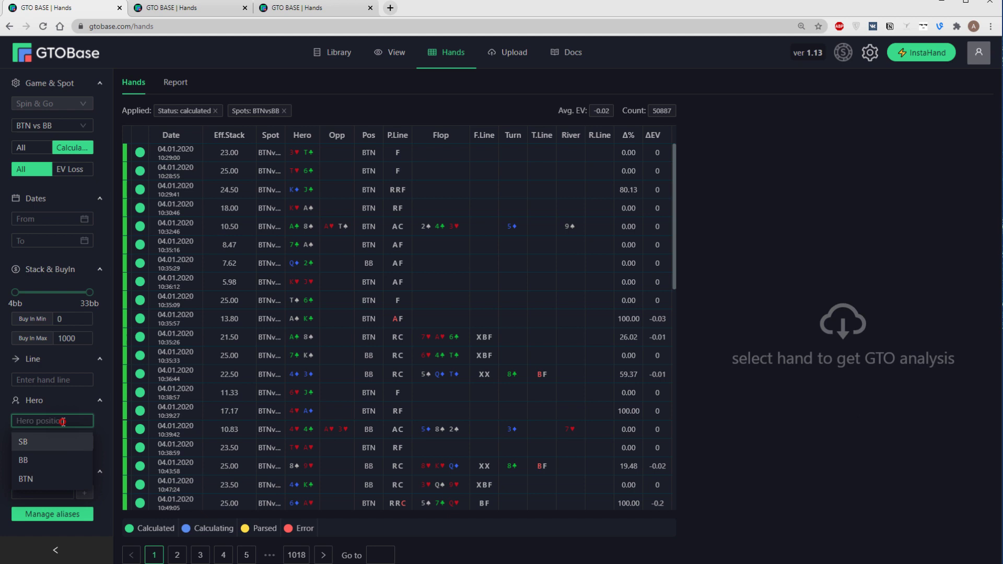
{"action": "left_click", "coordinate": [47, 443]}
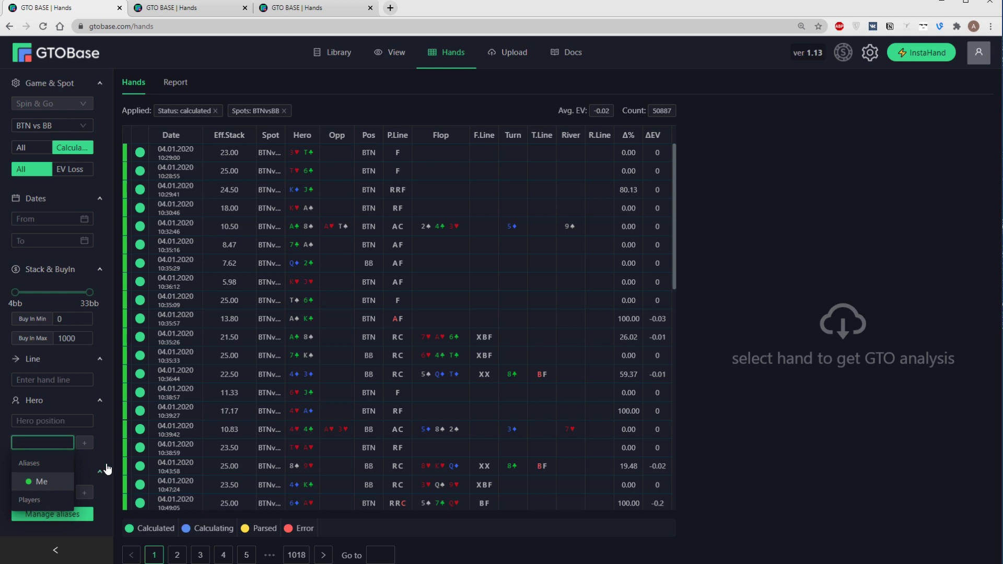
{"action": "left_click", "coordinate": [345, 413]}
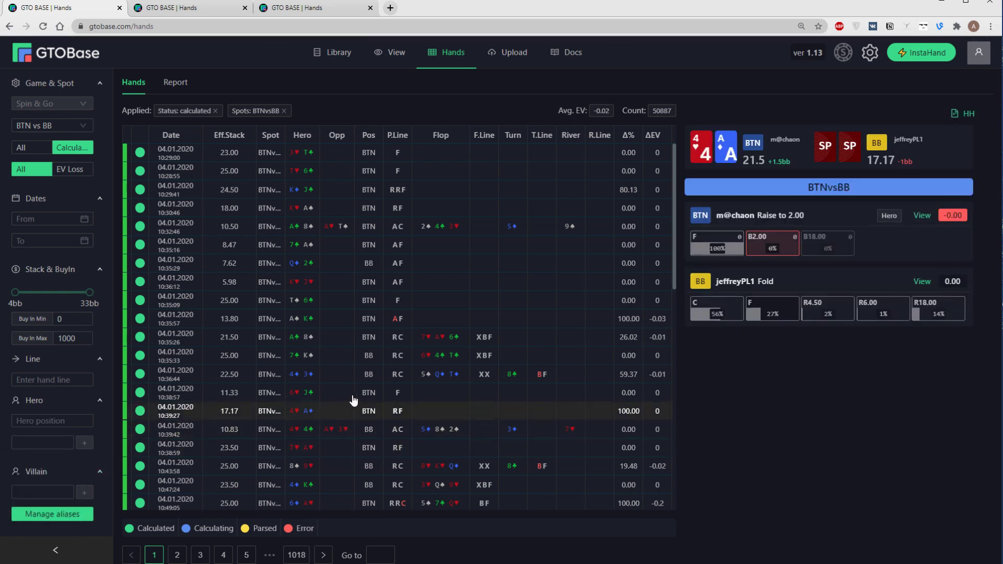
{"action": "mouse_move", "coordinate": [125, 344]}
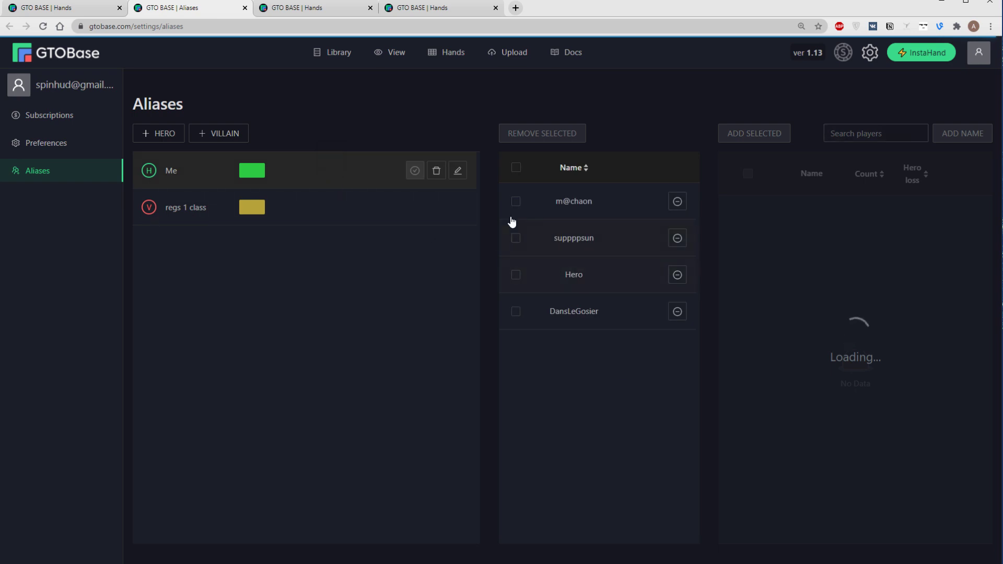
- Reopen the hero alias 'Me' for editing and save it unchanged, keeping its green colour
{"action": "left_click", "coordinate": [458, 171]}
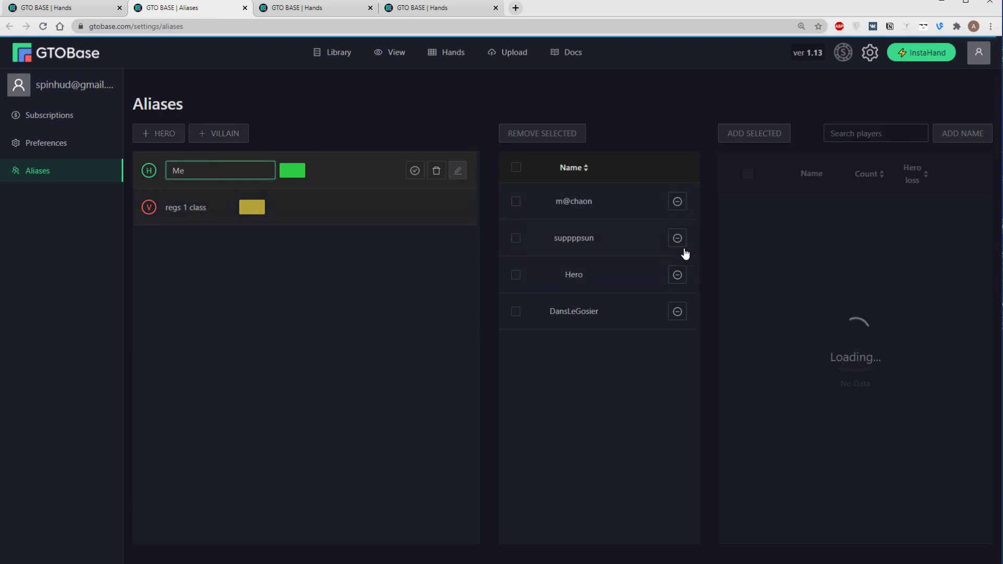
{"action": "left_click", "coordinate": [416, 172]}
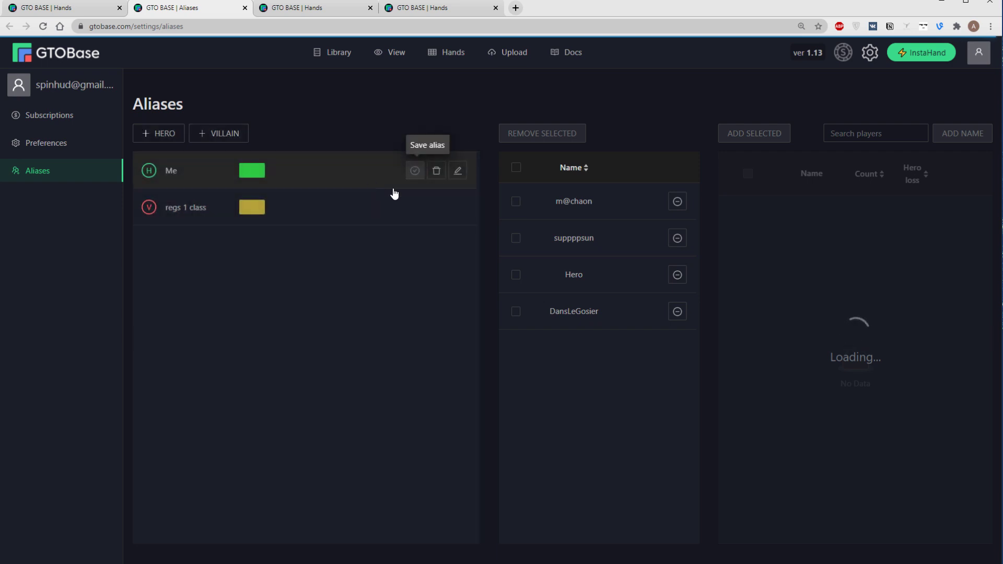